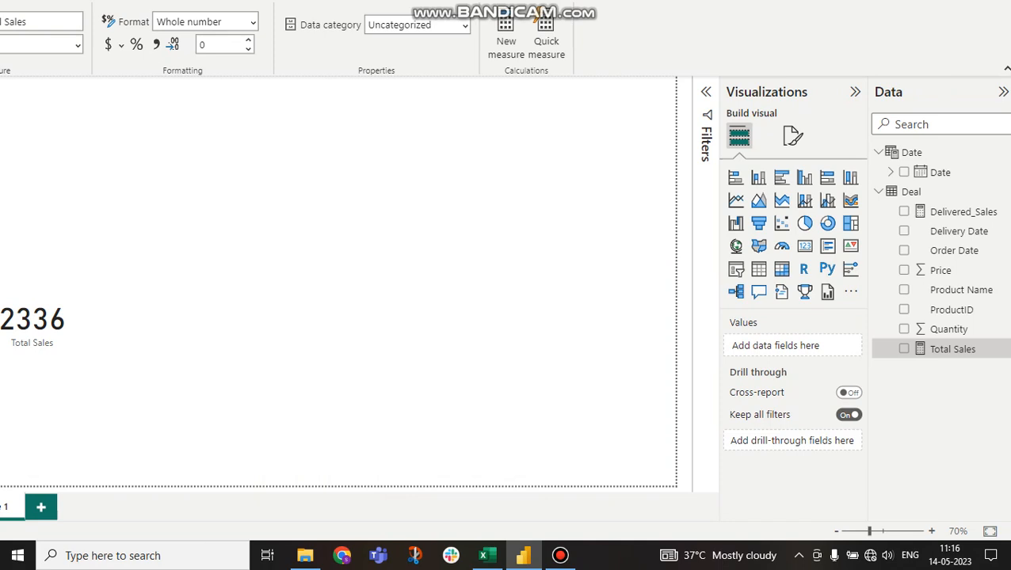
# Display the Deal table's data and examine its columns from Product Name through Quantity
pyautogui.hscroll(-2, 505, 285)
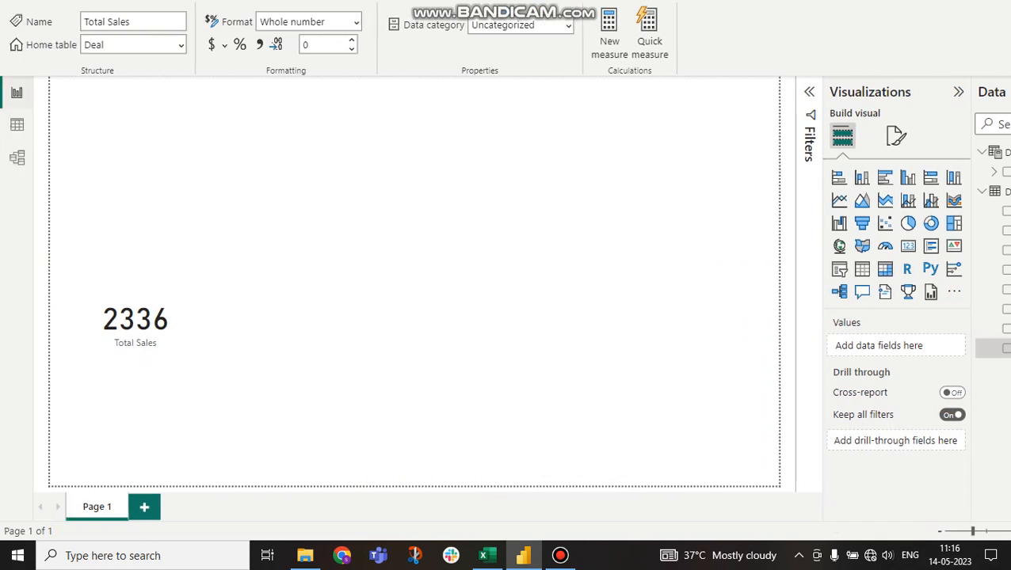
pyautogui.click(16, 124)
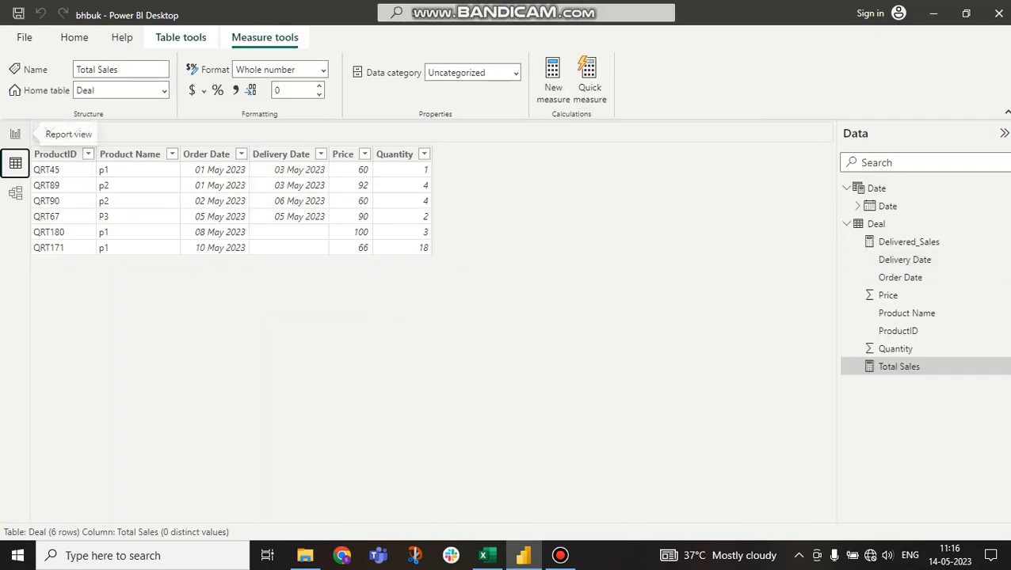
pyautogui.click(126, 155)
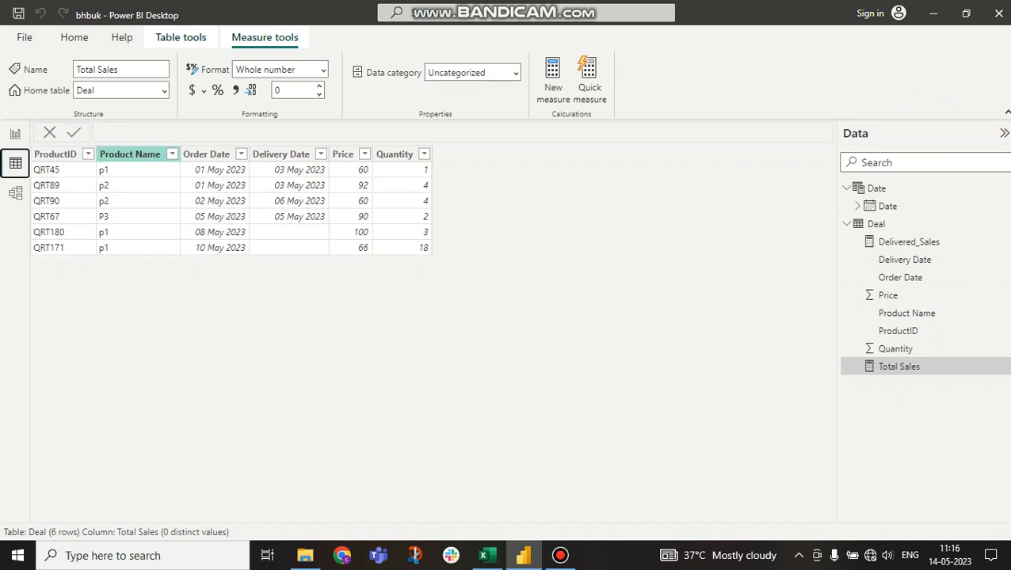
pyautogui.click(218, 154)
pyautogui.click(285, 154)
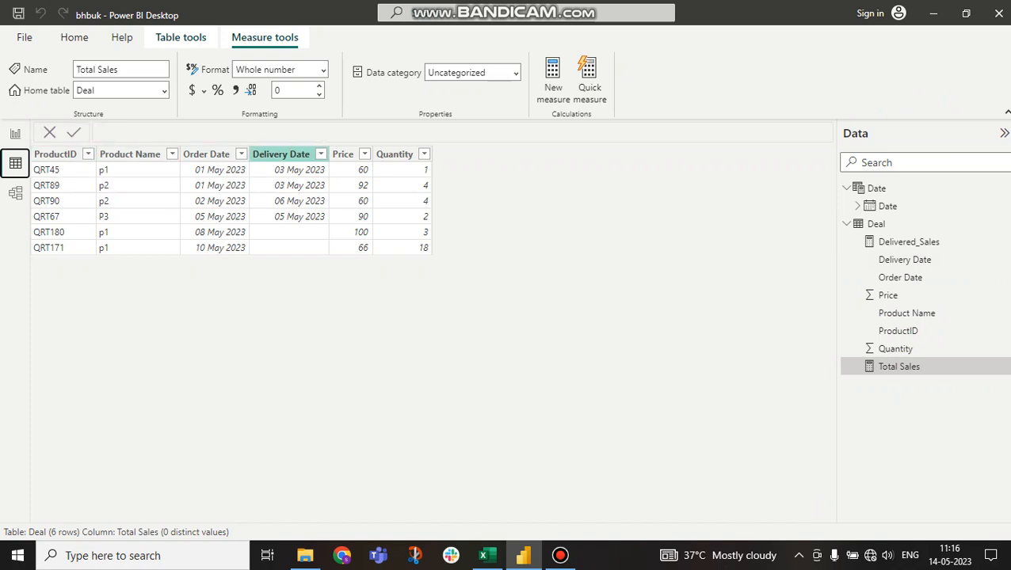
pyautogui.click(343, 155)
pyautogui.click(395, 155)
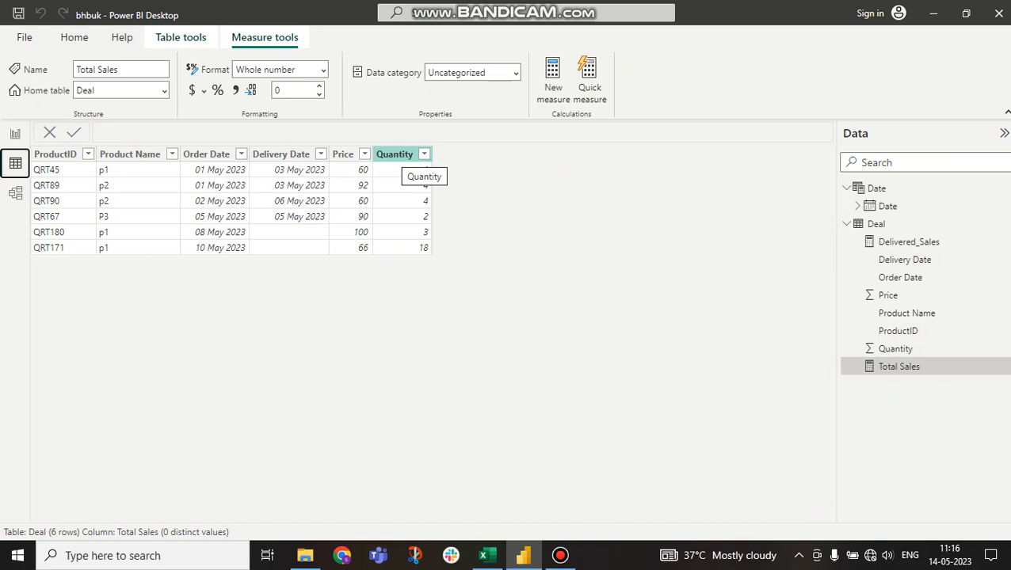
# Examine which Deal rows have no delivery date and which have one, by ProductID and Delivery Date
pyautogui.click(289, 232)
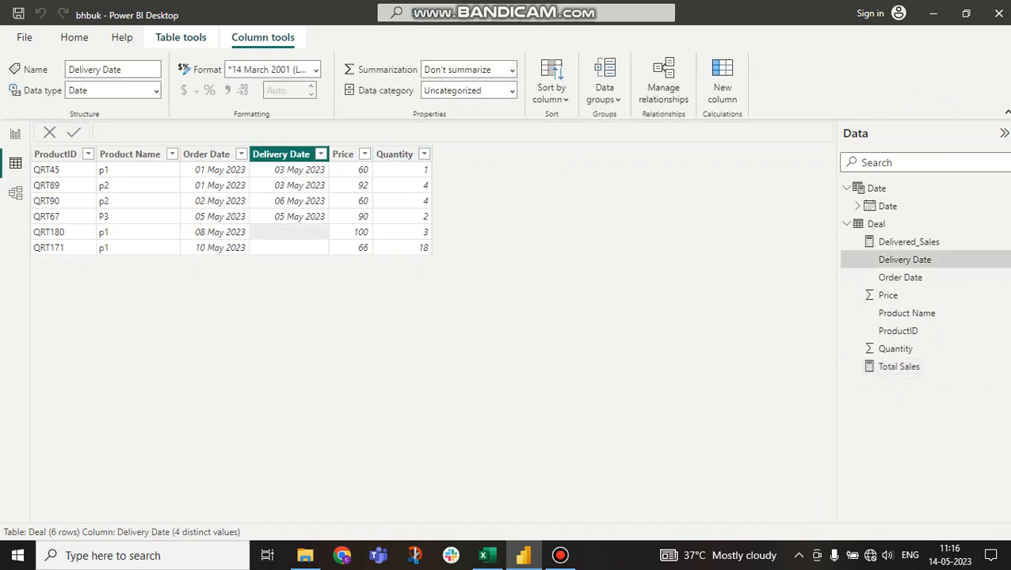
pyautogui.click(62, 232)
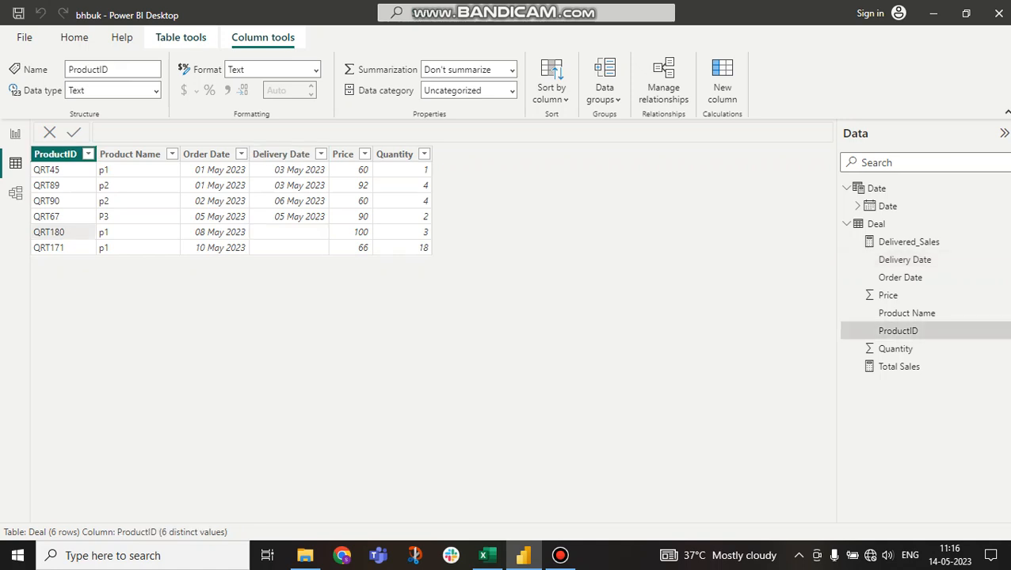
pyautogui.click(54, 247)
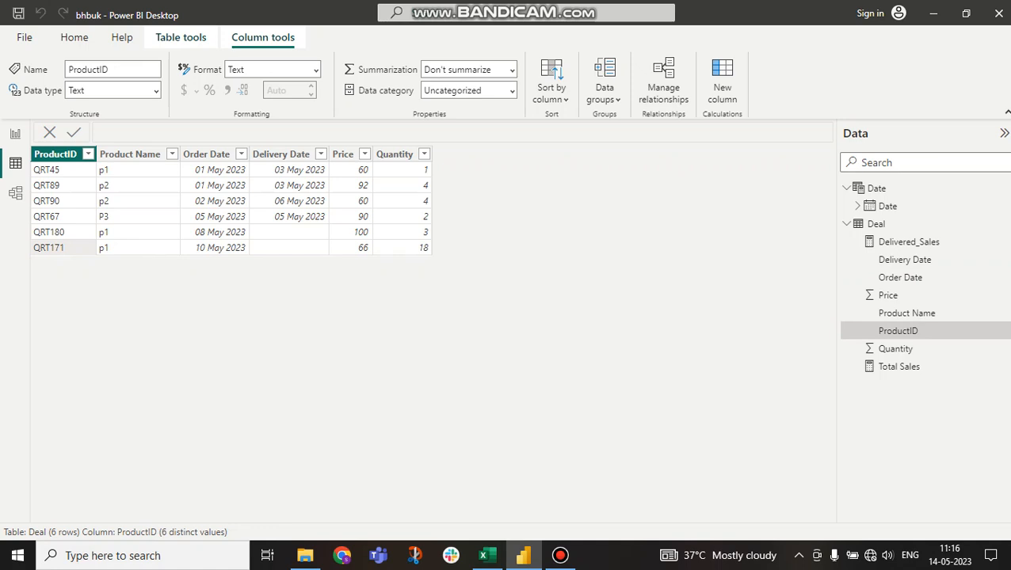
pyautogui.click(305, 169)
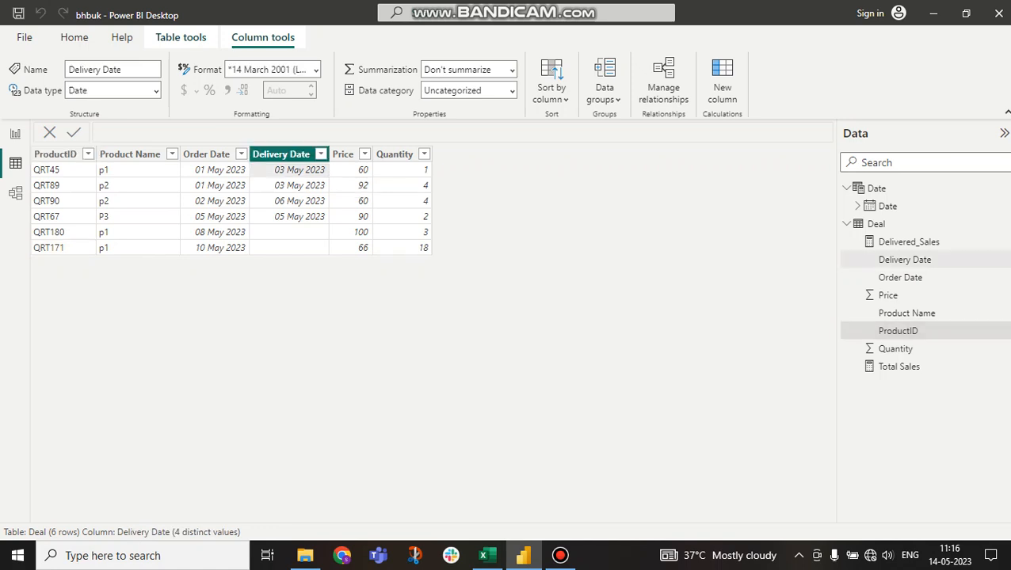
pyautogui.click(303, 185)
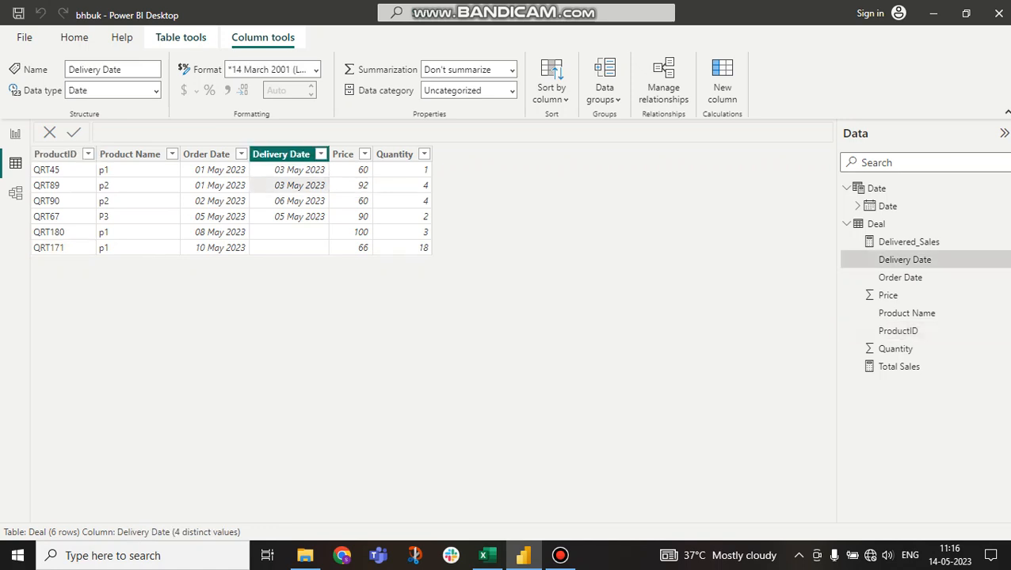
pyautogui.click(299, 201)
pyautogui.click(300, 216)
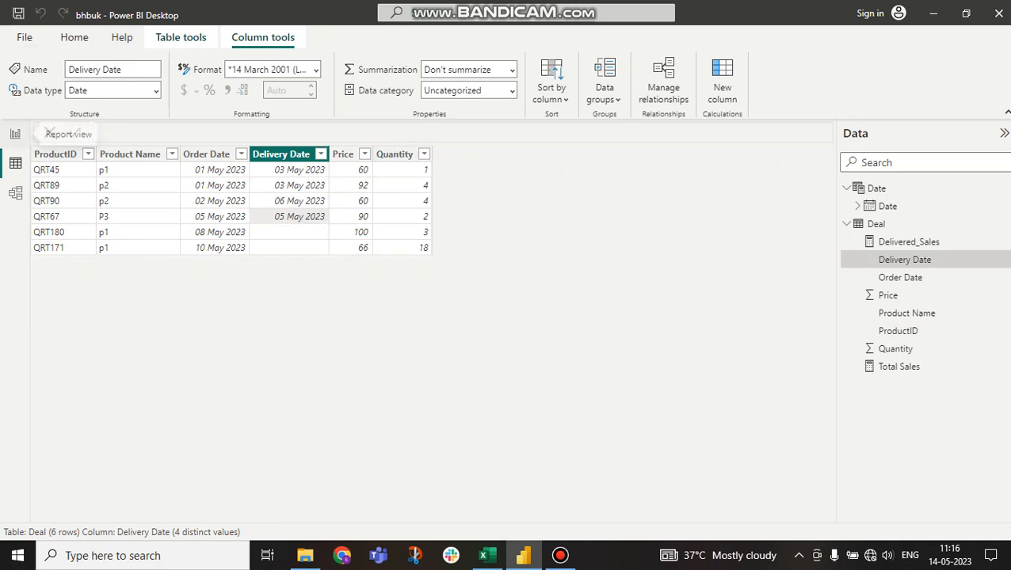
# Return to the report and examine the SUMX function, table argument and Price times Quantity expression in the Total Sales measure
pyautogui.click(15, 133)
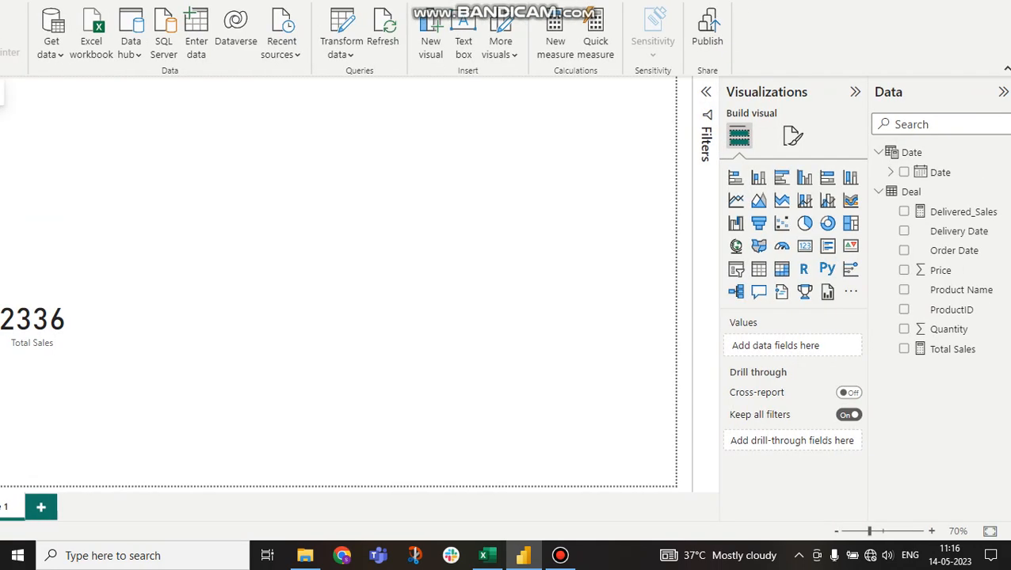
pyautogui.click(952, 349)
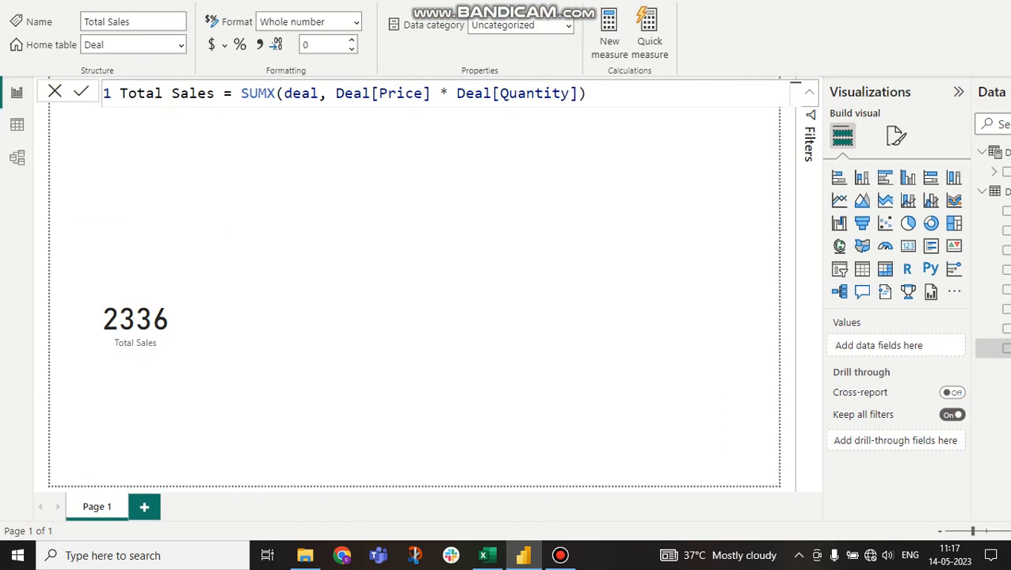
pyautogui.doubleClick(257, 94)
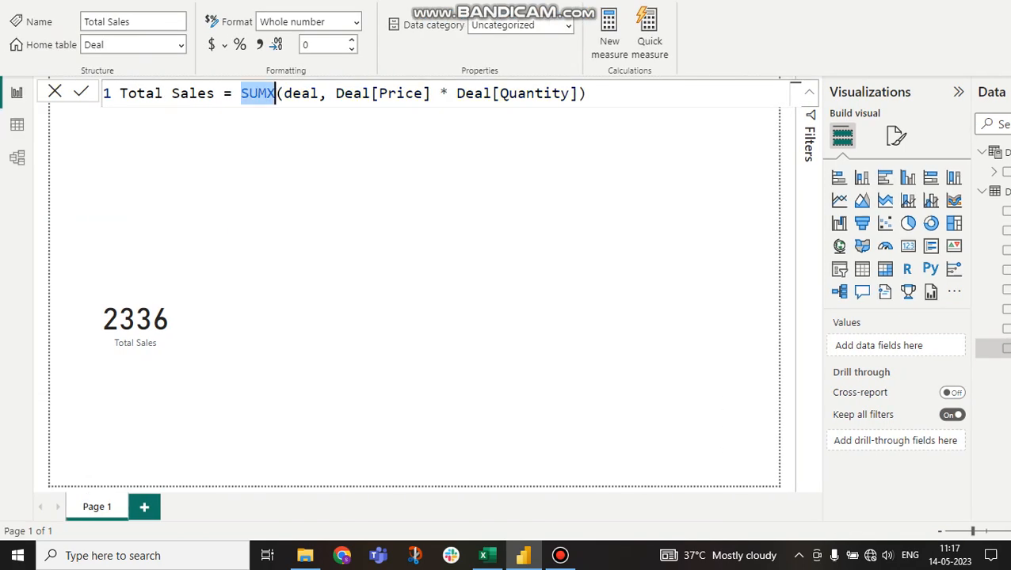
pyautogui.doubleClick(301, 93)
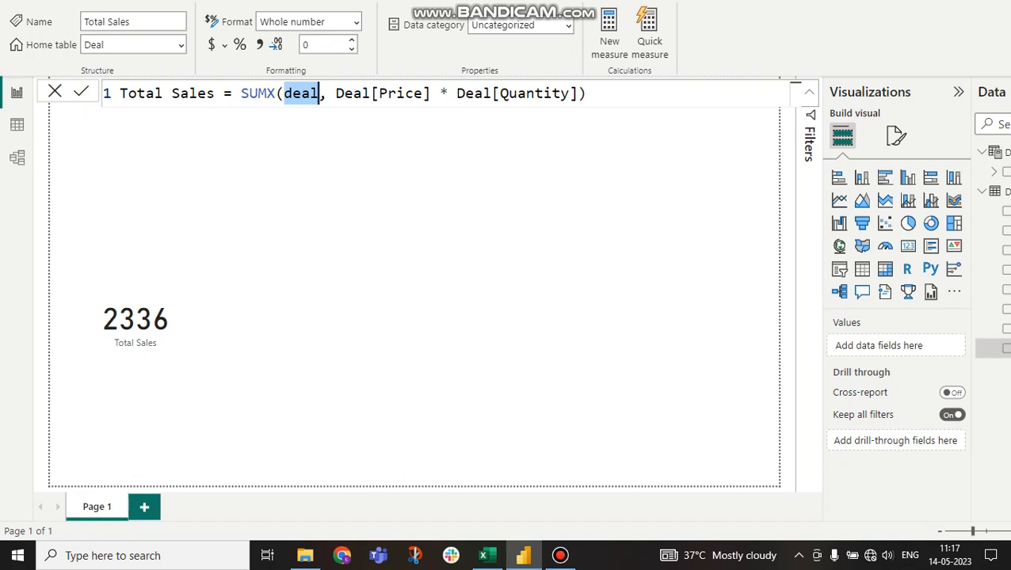
pyautogui.moveTo(335, 93); pyautogui.dragTo(578, 93)
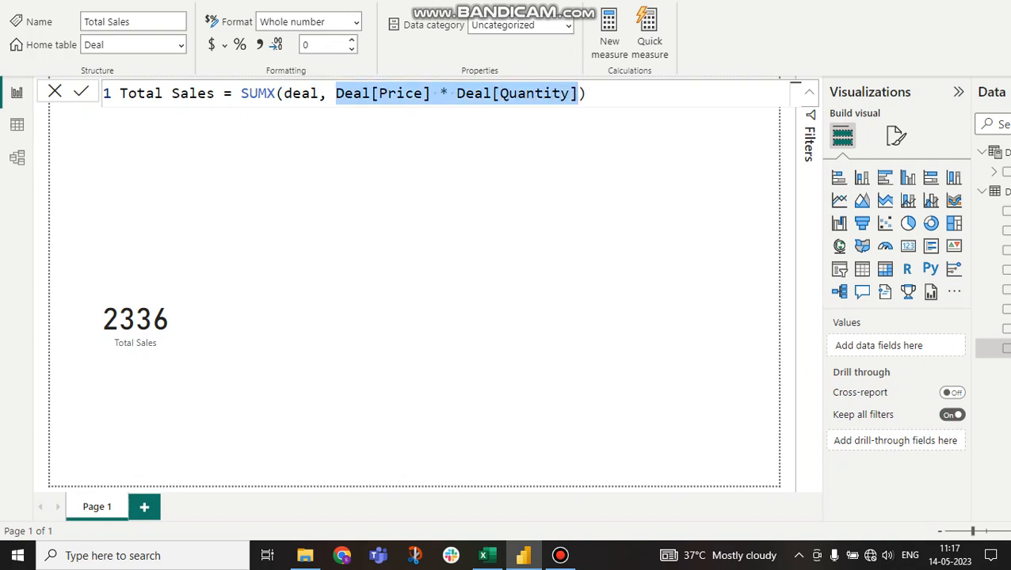
pyautogui.click(588, 93)
# Compare the Total Sales card on the report page with the Deal table's data
pyautogui.click(135, 320)
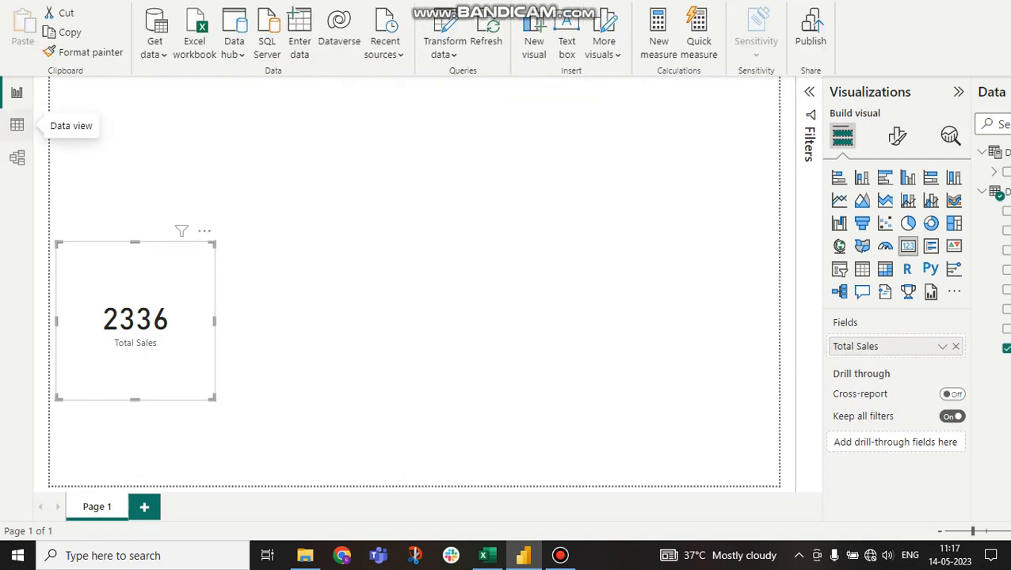
pyautogui.click(16, 124)
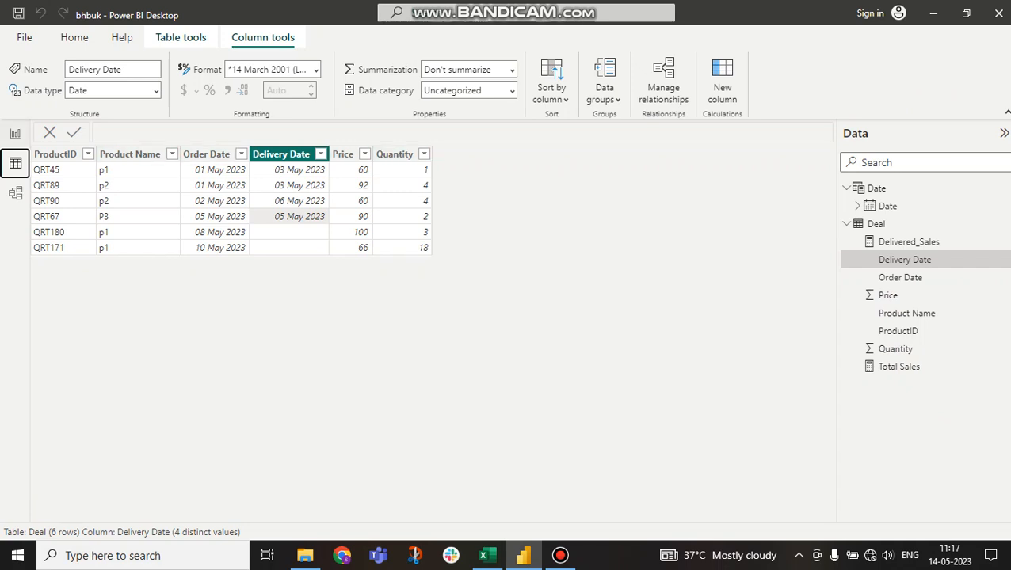
pyautogui.click(15, 133)
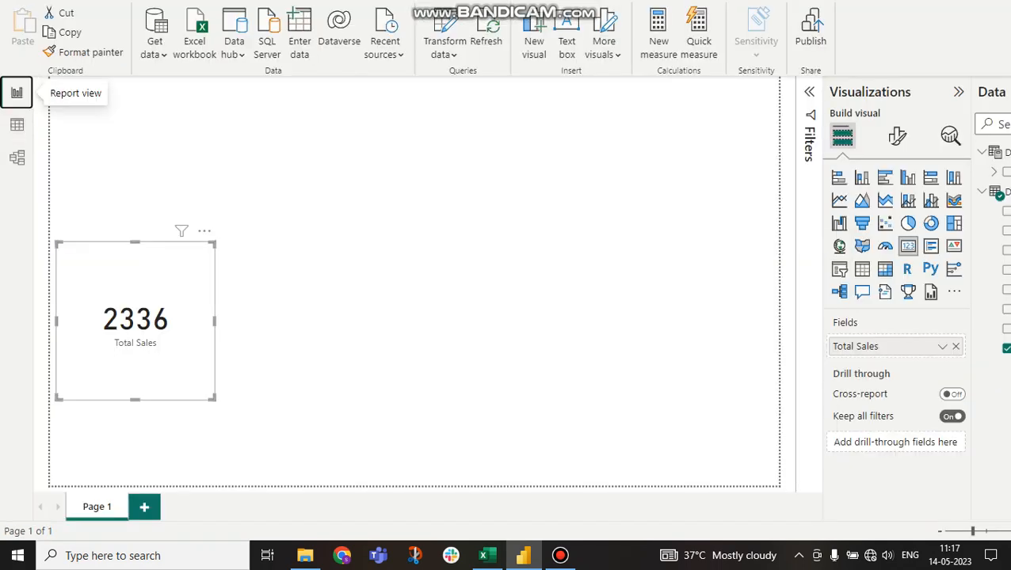
pyautogui.press('Escape')
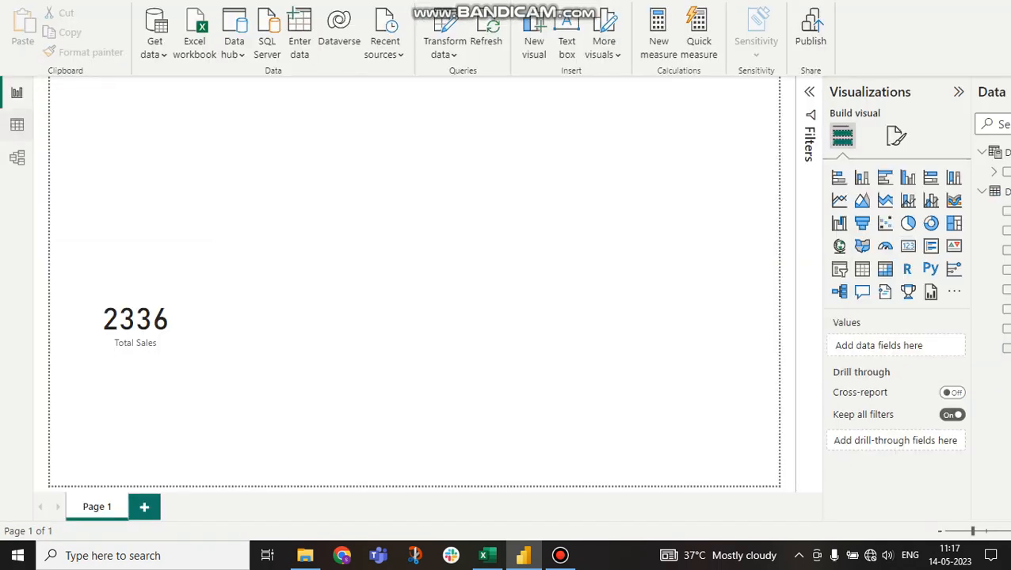
pyautogui.click(17, 125)
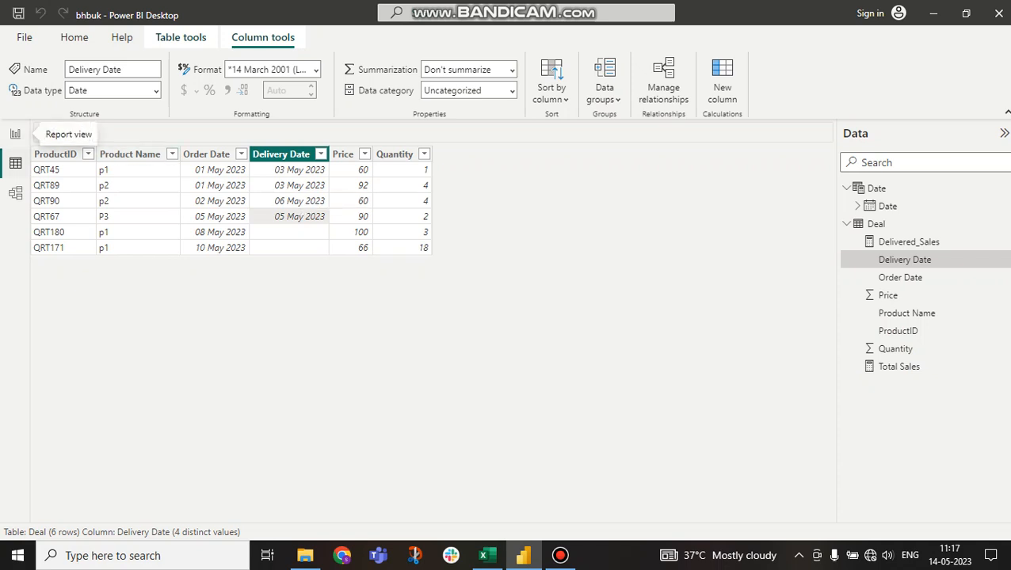
# Inspect the Date table's CALENDAR formula in the model and the relationship between Deal's Delivery Date and Date
pyautogui.click(15, 193)
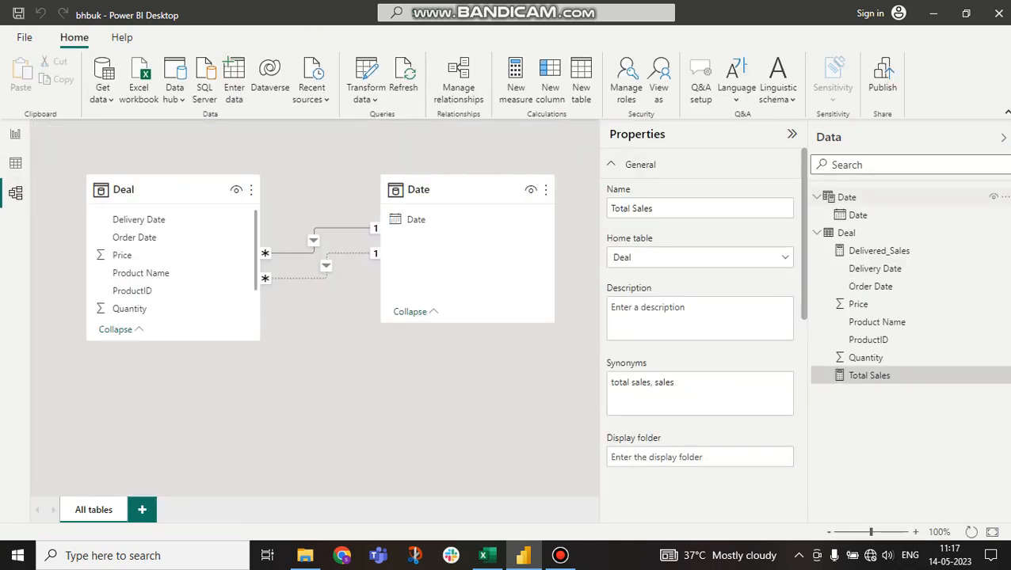
pyautogui.click(846, 196)
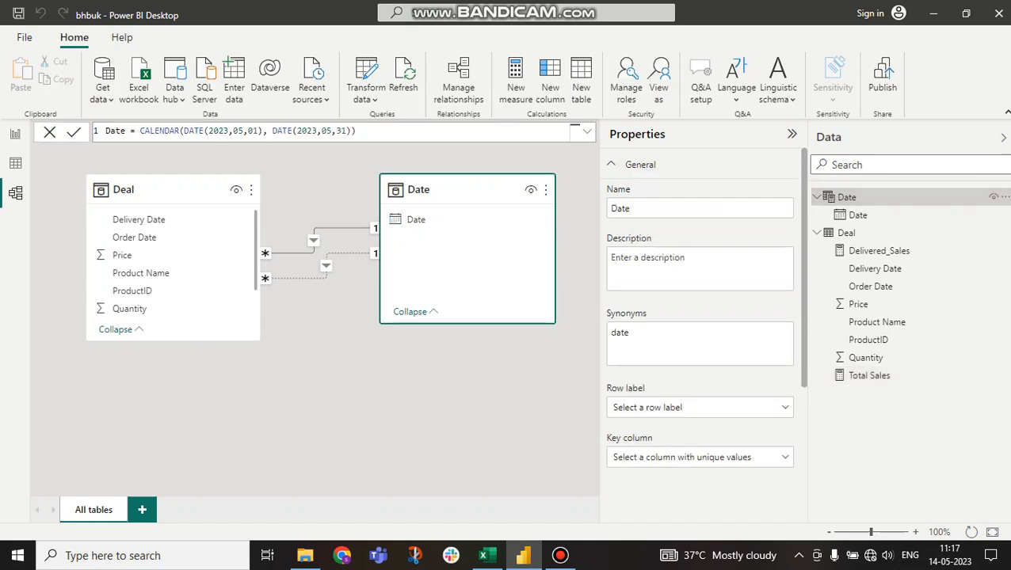
pyautogui.doubleClick(159, 131)
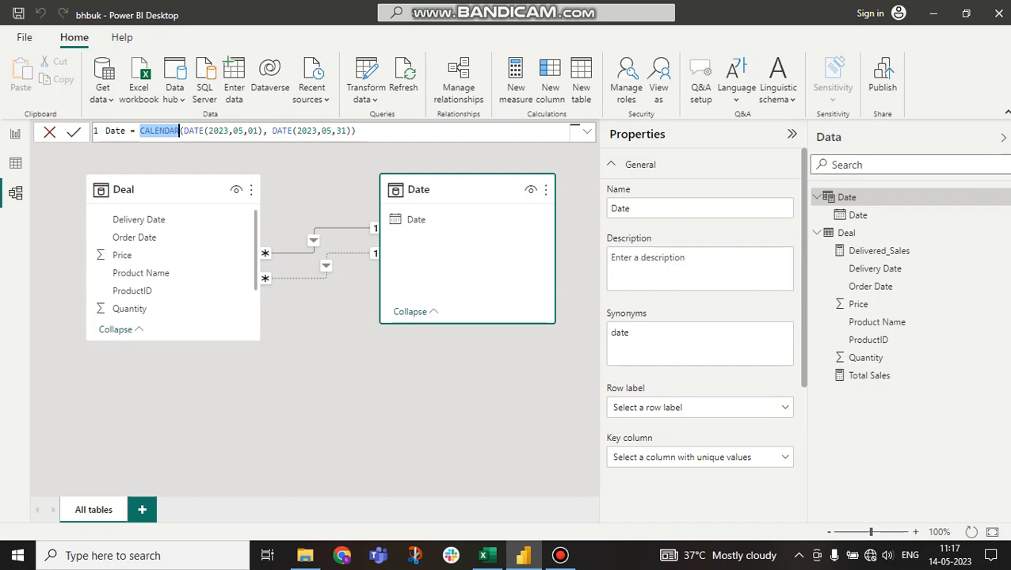
pyautogui.press('Return')
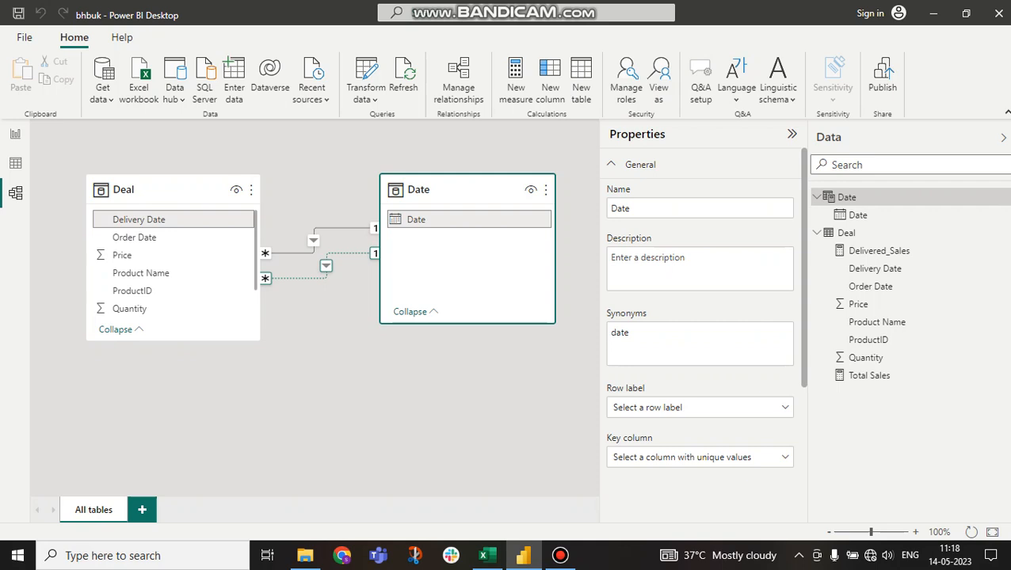
pyautogui.click(325, 266)
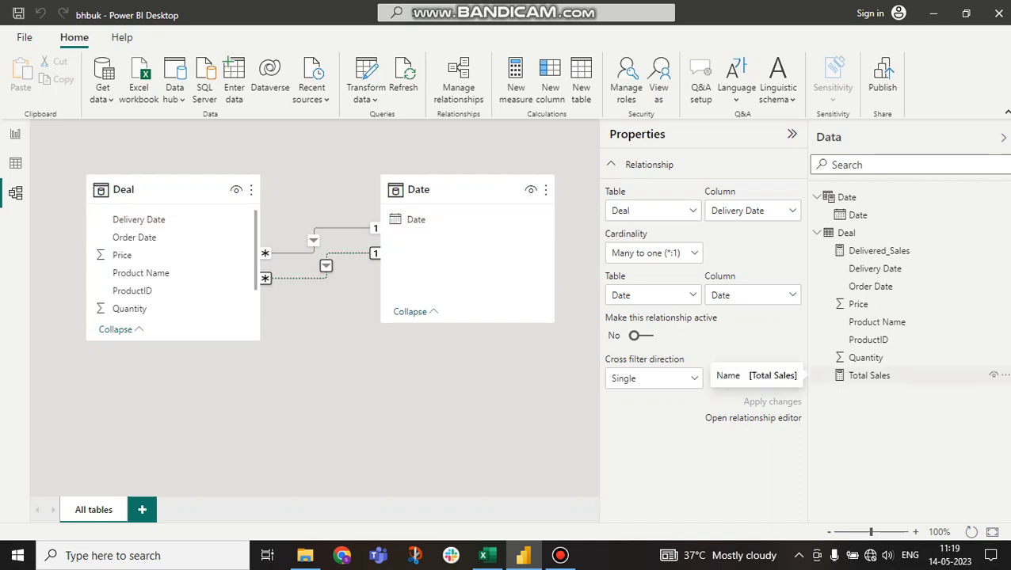
# View the Total Sales formula, then show the Delivered_Sales formula in the report and examine its CALCULATE and SUMX parts
pyautogui.click(869, 375)
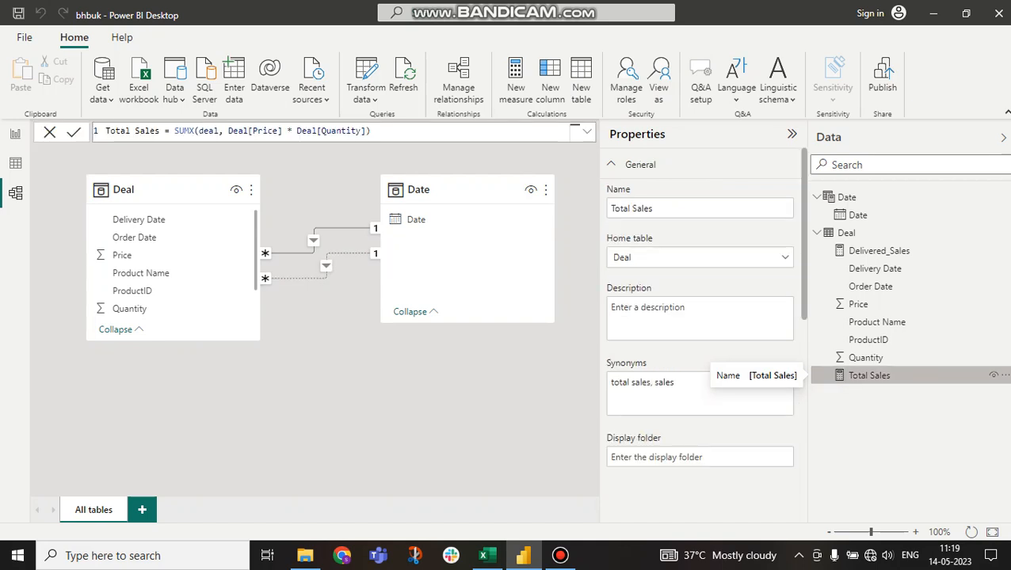
pyautogui.click(878, 251)
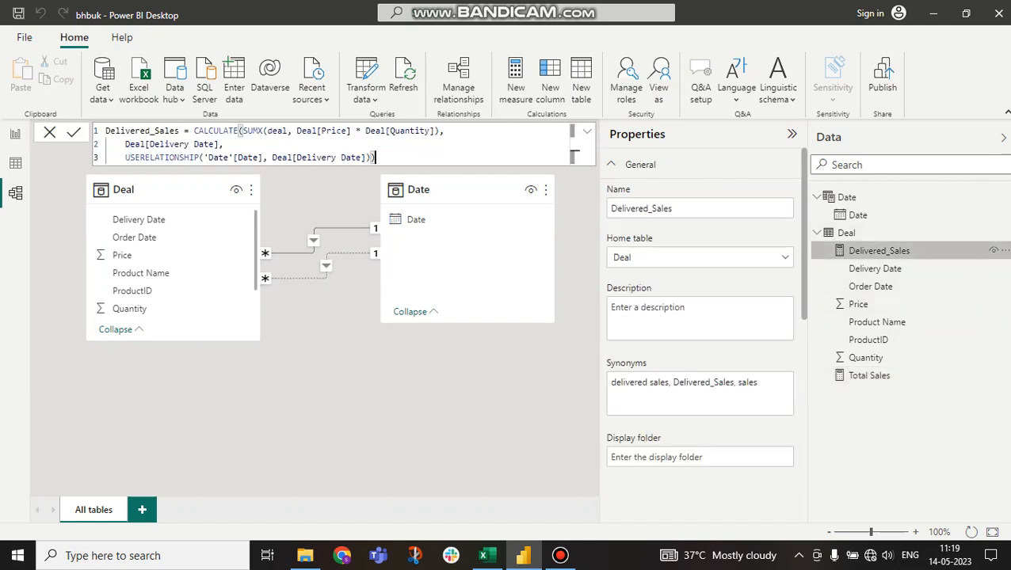
pyautogui.click(15, 134)
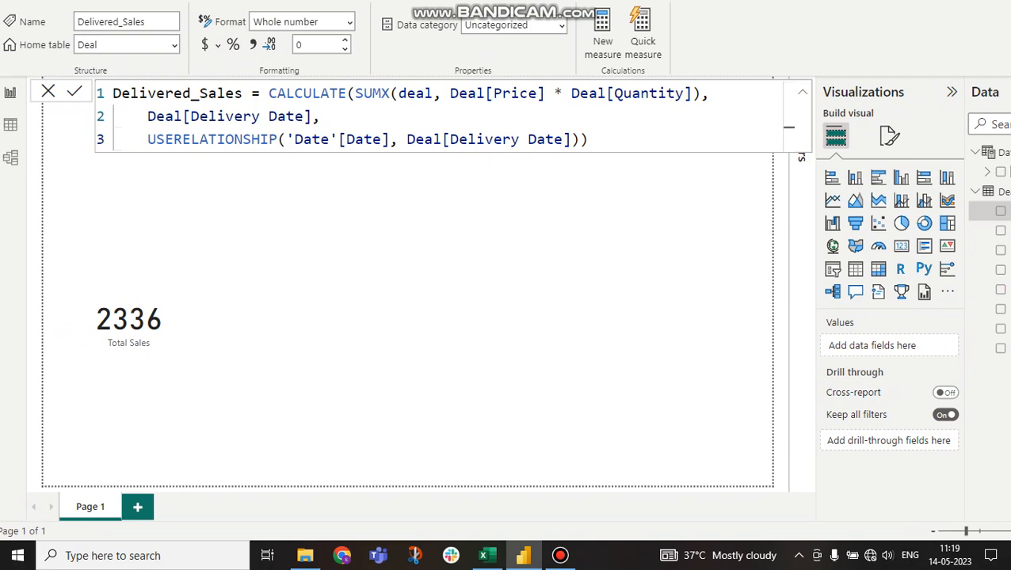
pyautogui.click(302, 94)
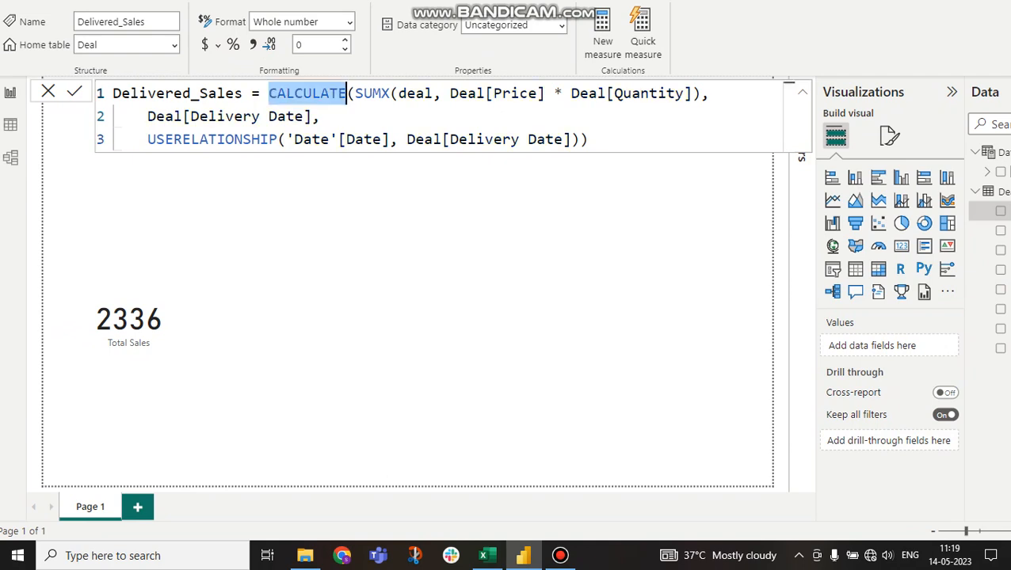
pyautogui.moveTo(355, 94); pyautogui.dragTo(692, 93)
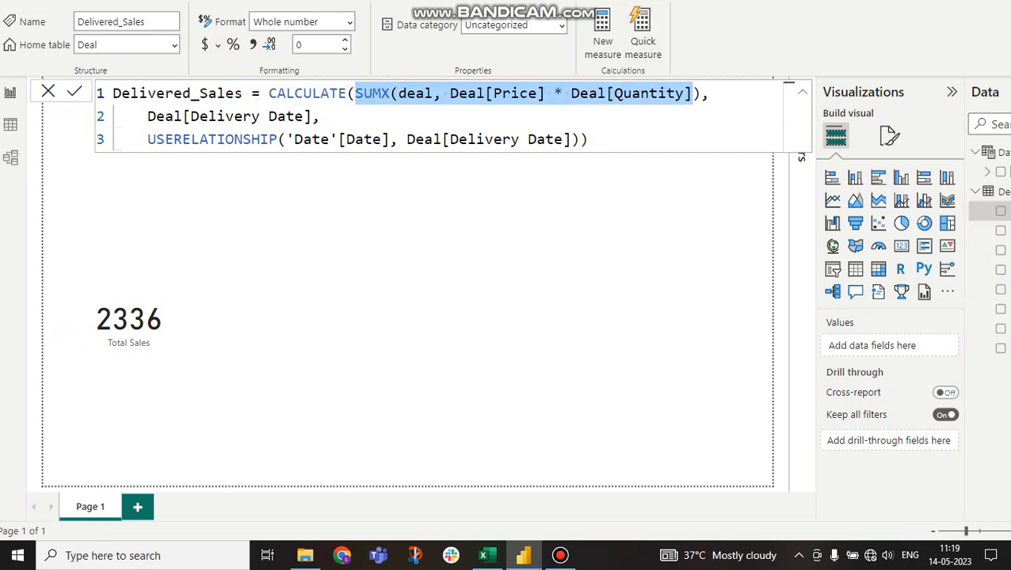
pyautogui.click(303, 93)
pyautogui.doubleClick(302, 93)
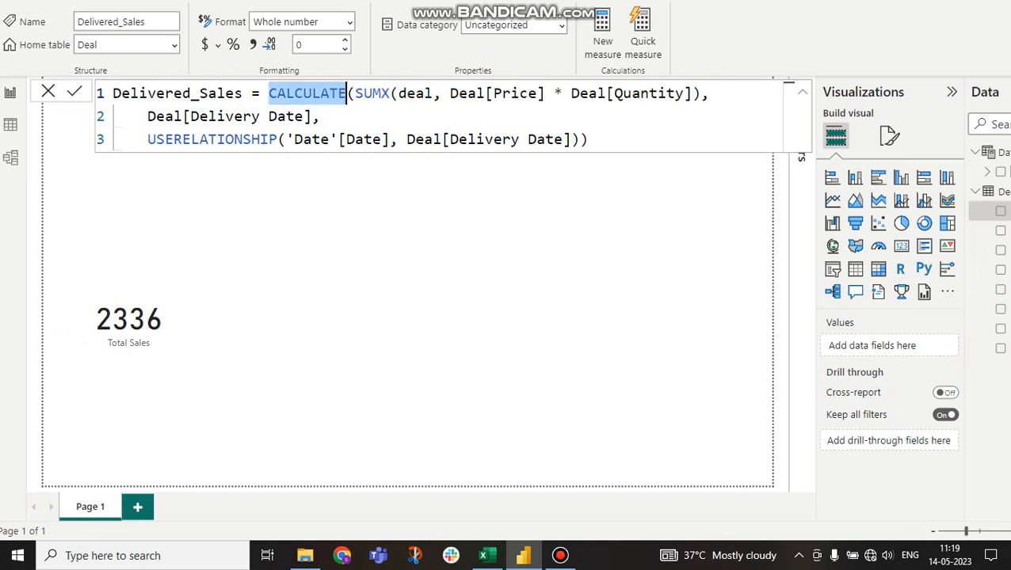
# Examine the Deal[Delivery Date] filter and USERELATIONSHIP arguments in the Delivered_Sales formula
pyautogui.moveTo(147, 116); pyautogui.dragTo(588, 139)
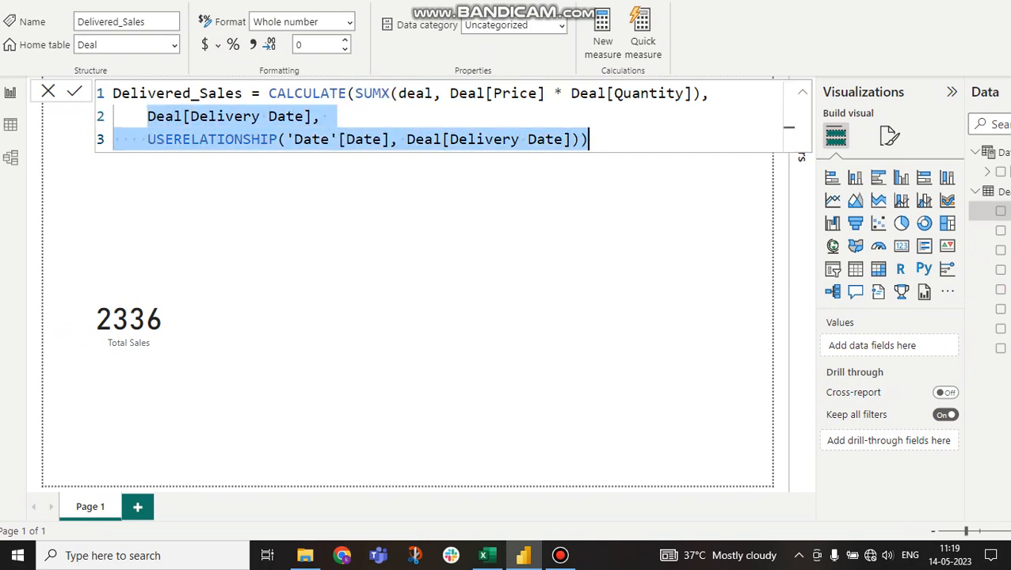
pyautogui.click(326, 117)
pyautogui.moveTo(326, 117); pyautogui.dragTo(147, 116)
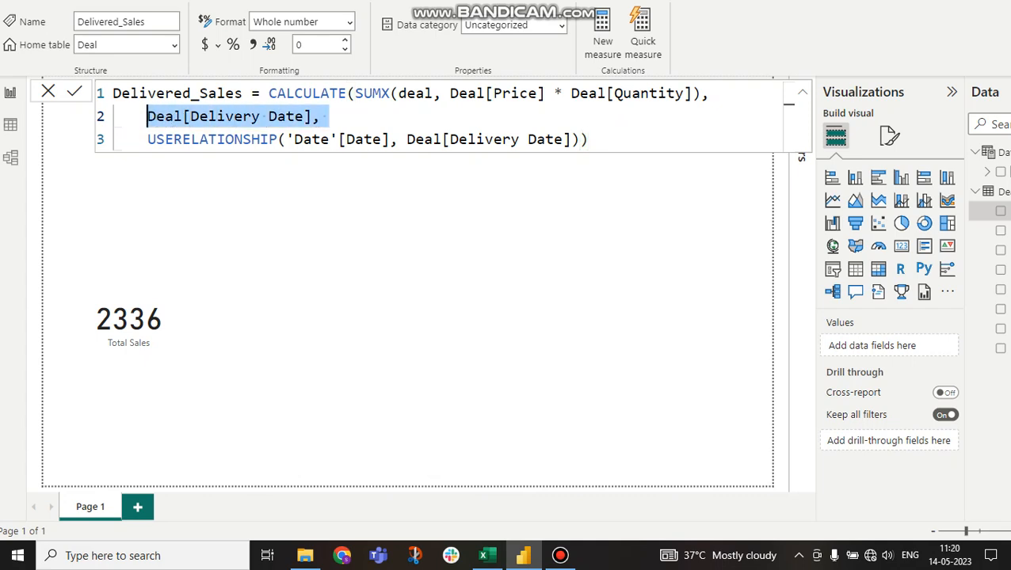
pyautogui.click(329, 117)
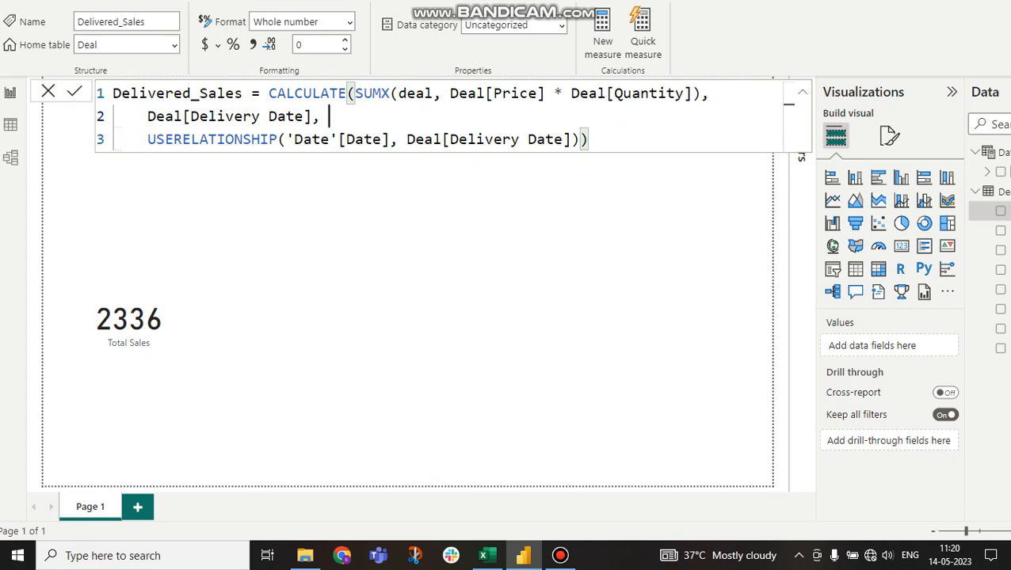
# Highlight USERELATIONSHIP in the Delivered_Sales formula, followed by its 'Date'[Date] and Deal[Delivery Date] column arguments
pyautogui.doubleClick(212, 139)
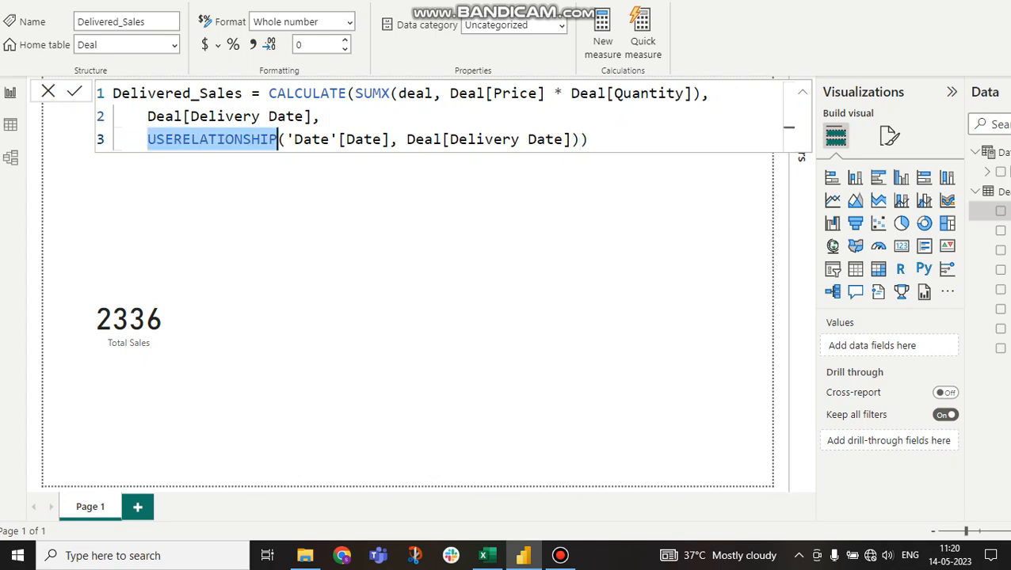
pyautogui.moveTo(388, 140); pyautogui.dragTo(294, 139)
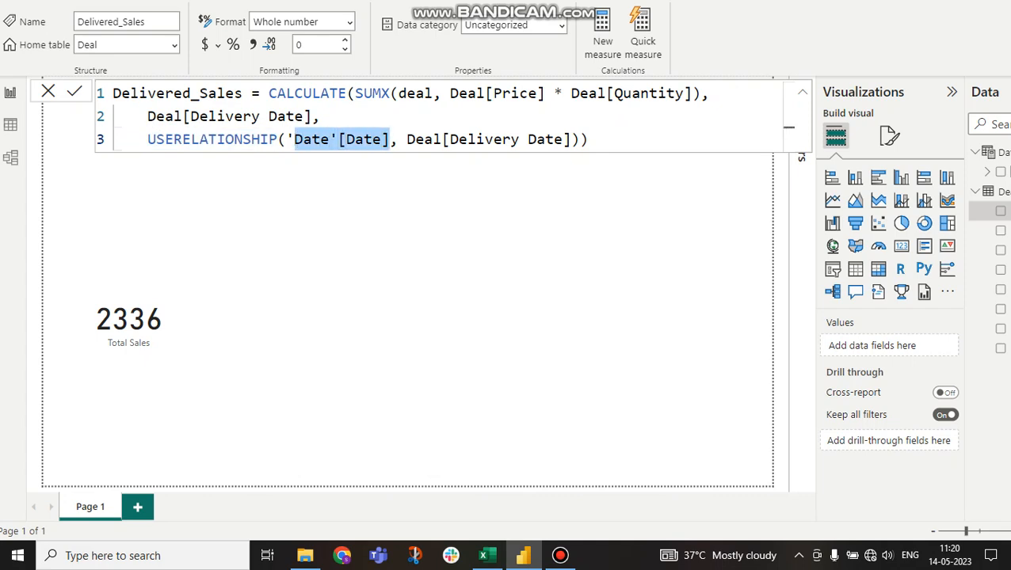
pyautogui.moveTo(570, 139); pyautogui.dragTo(397, 139)
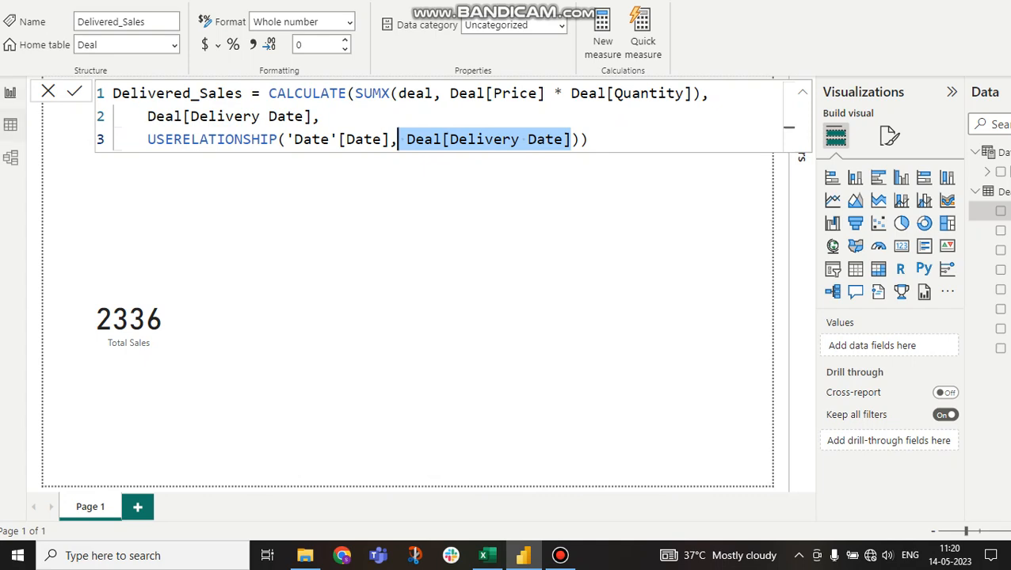
# Check the Delivery Date column in the Deal table's data, and return to the report's Delivered_Sales formula to highlight USERELATIONSHIP
pyautogui.click(10, 124)
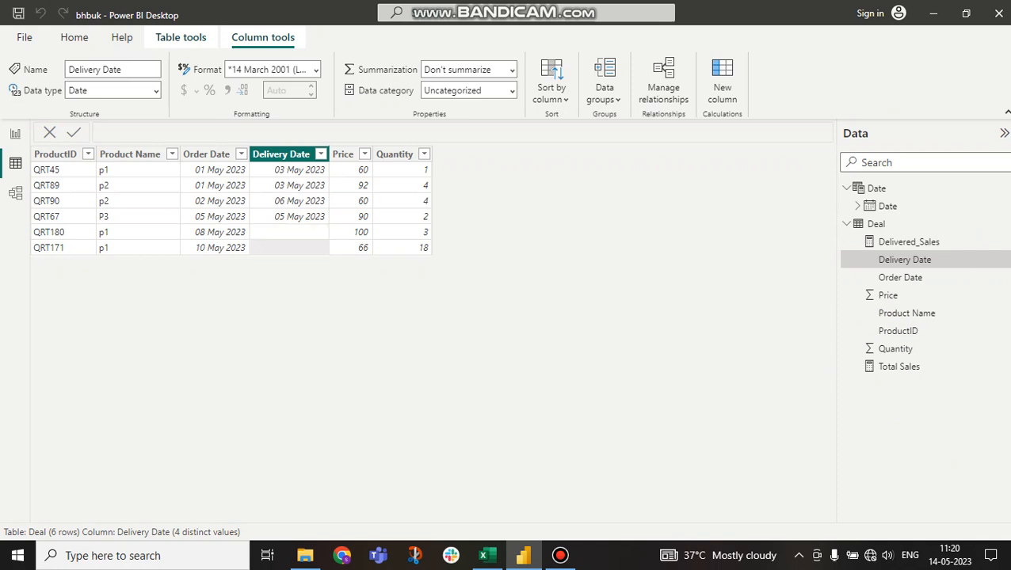
pyautogui.click(16, 133)
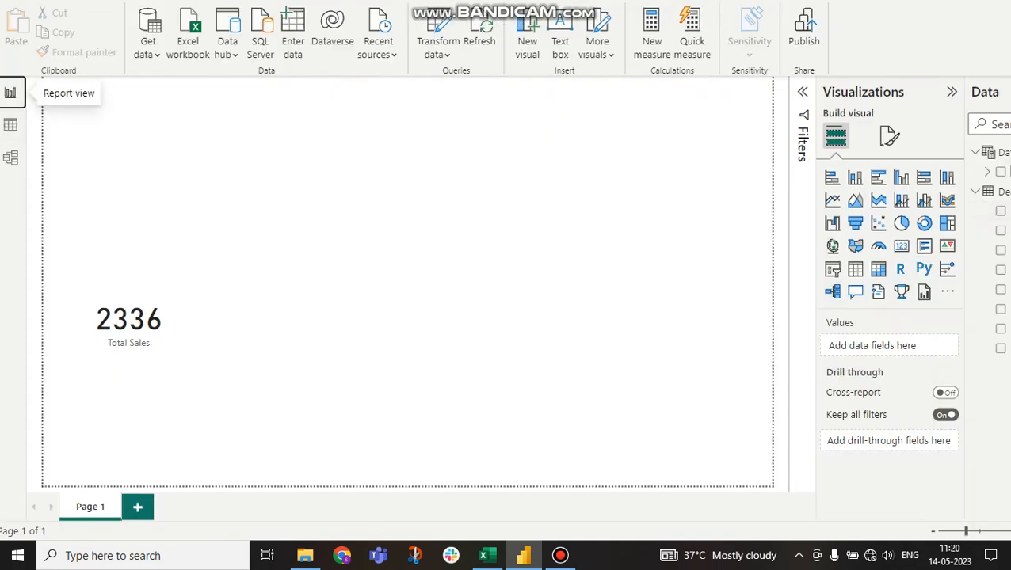
pyautogui.click(962, 212)
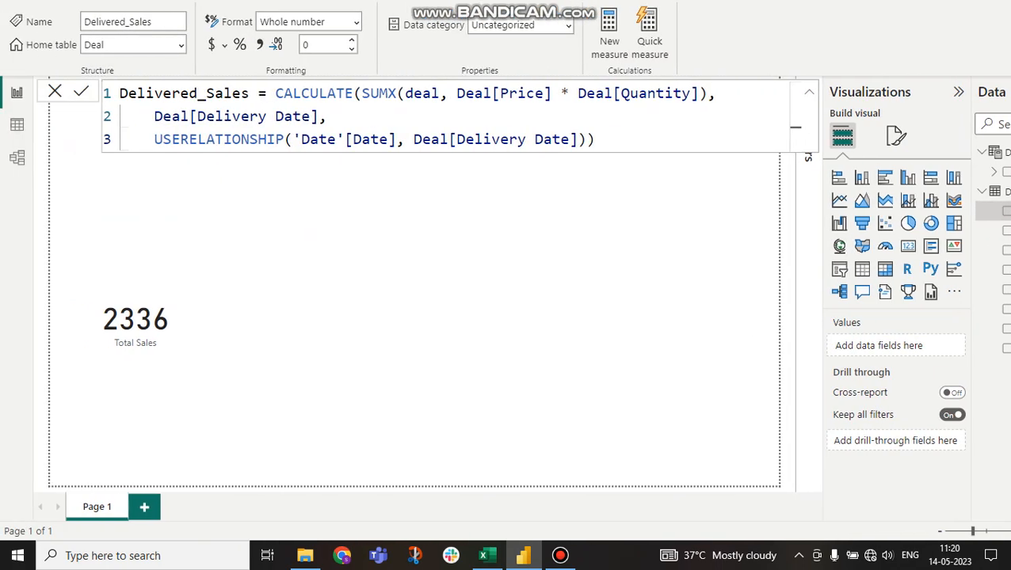
pyautogui.doubleClick(218, 139)
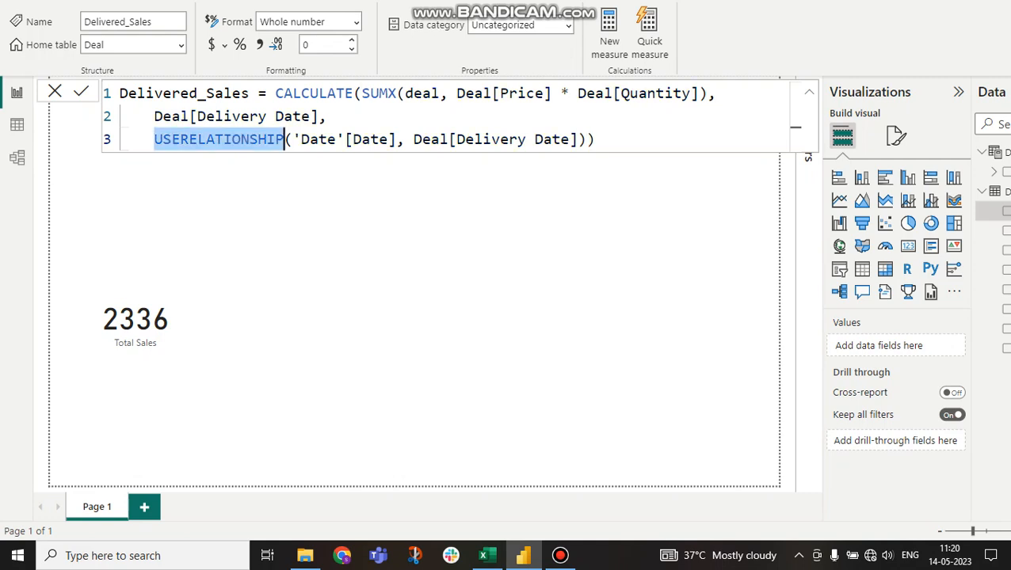